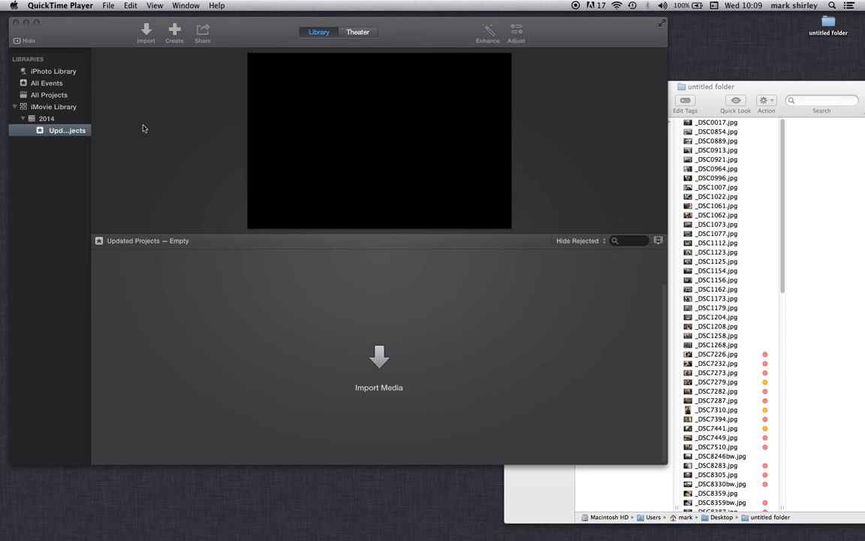
Create a new No Theme movie named My Movie in the Updated Projects event
click(75, 34)
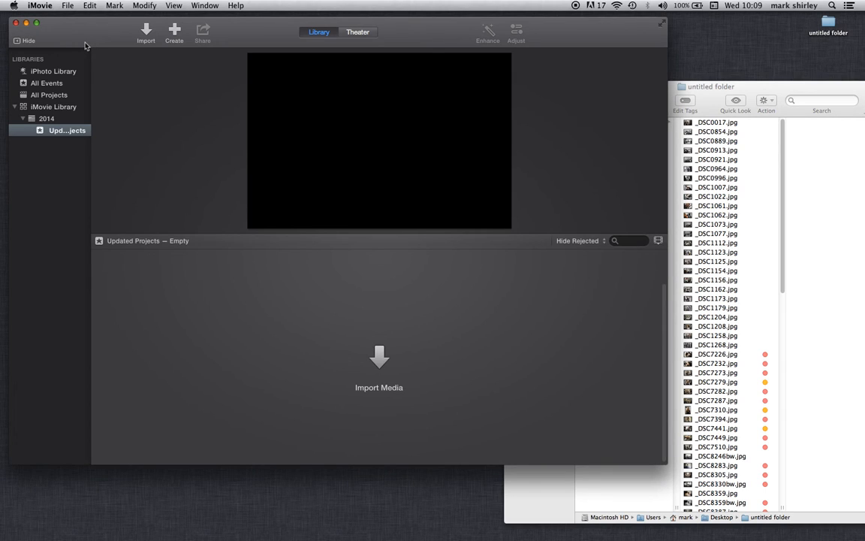
click(68, 6)
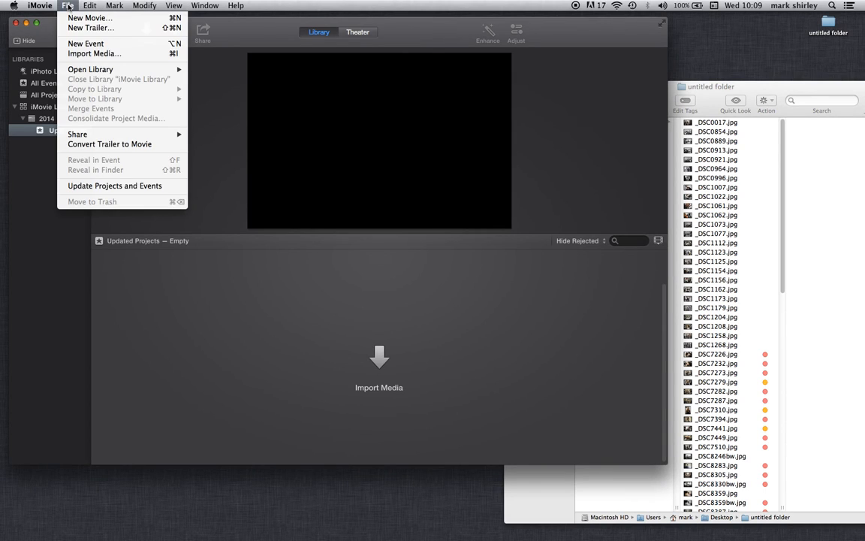
click(76, 18)
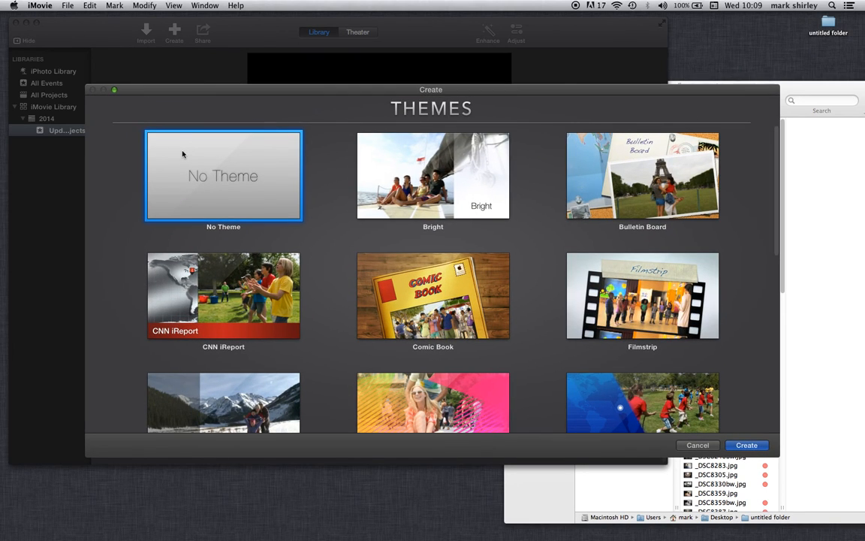
click(742, 446)
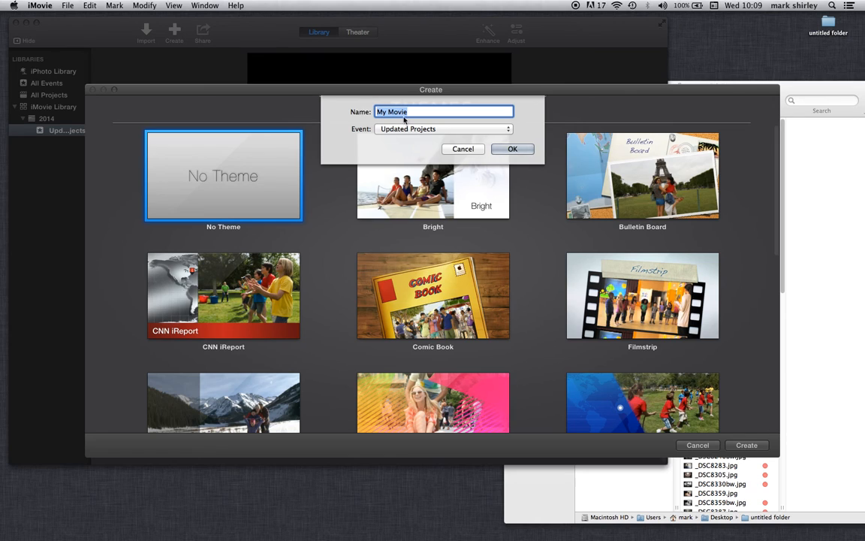
click(502, 152)
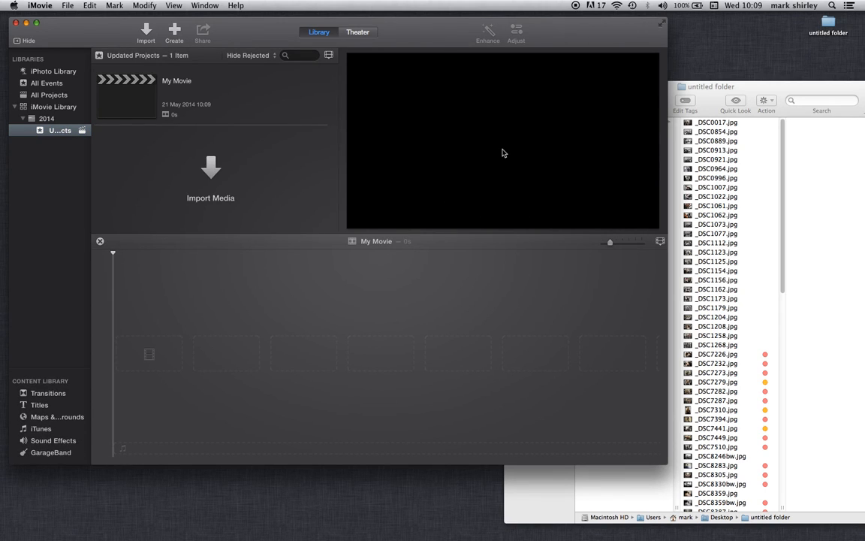
Select all images in the untitled folder, from _DSC0017.jpg through 26.jpg
drag(740, 91, 723, 61)
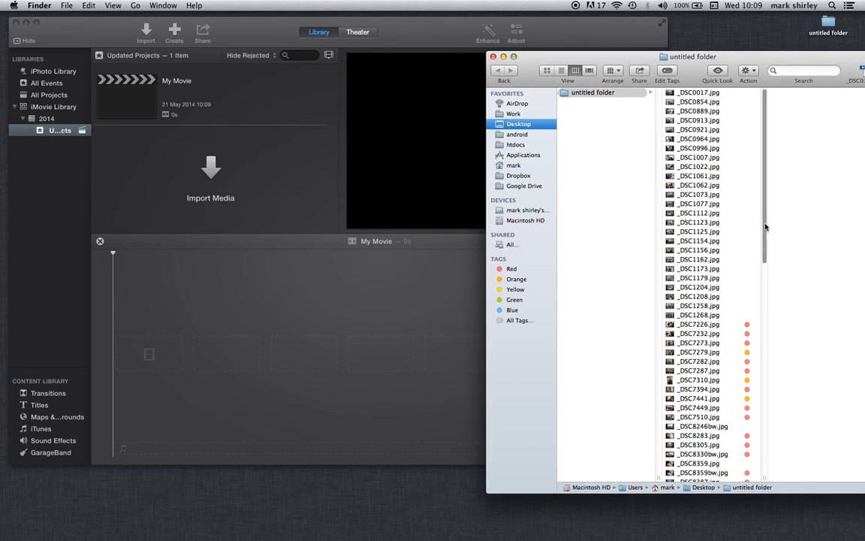
drag(765, 227, 764, 187)
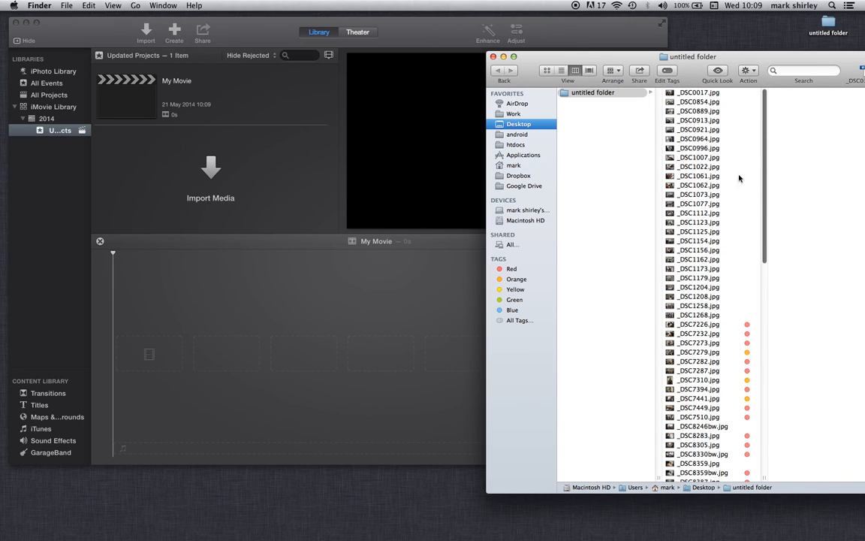
click(675, 92)
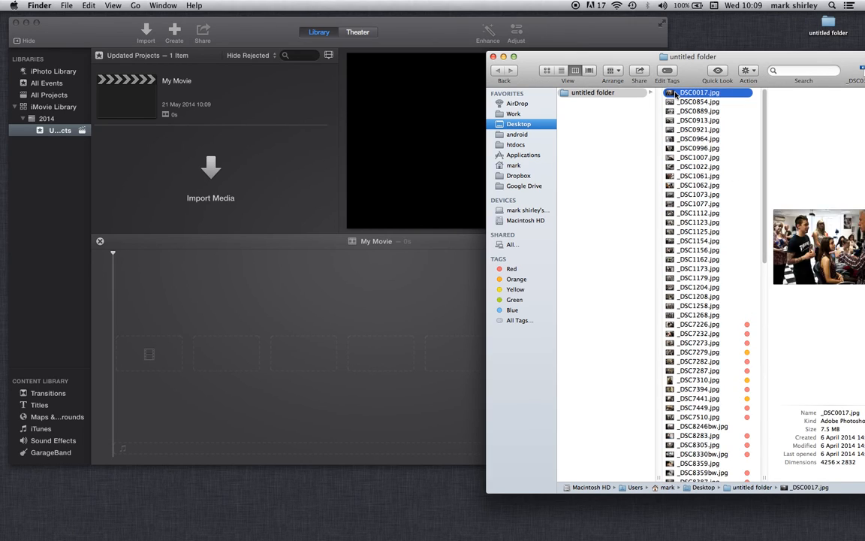
drag(764, 116, 781, 344)
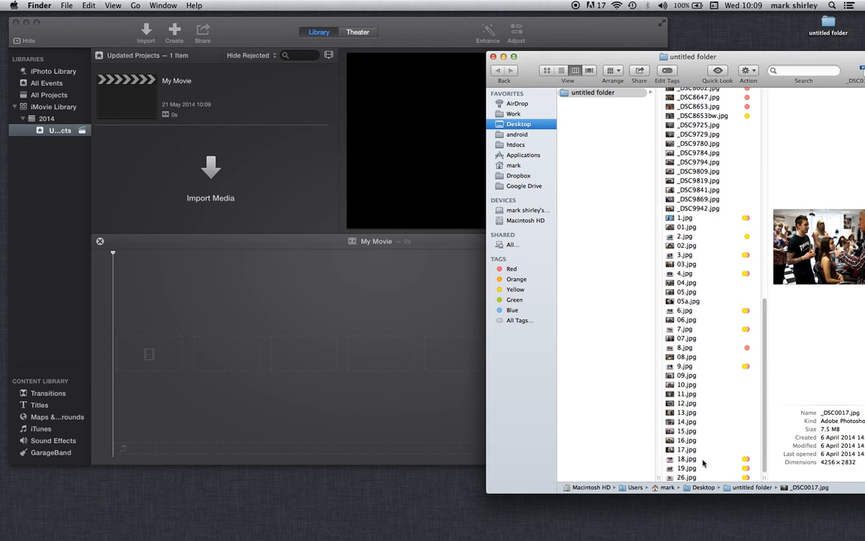
shift+click(686, 477)
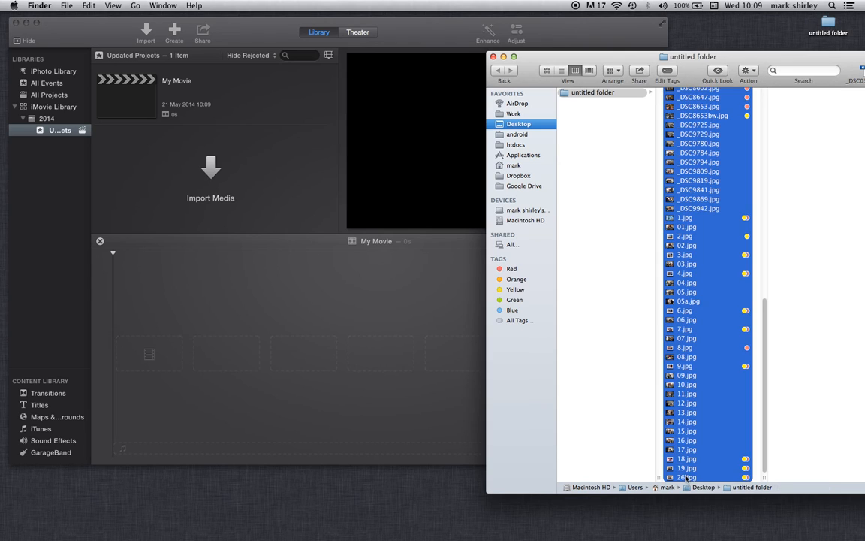
Arrange the folder and movie windows side by side and add the selected images to the My Movie timeline
drag(619, 59, 787, 54)
drag(850, 73, 861, 106)
click(601, 37)
drag(576, 37, 521, 39)
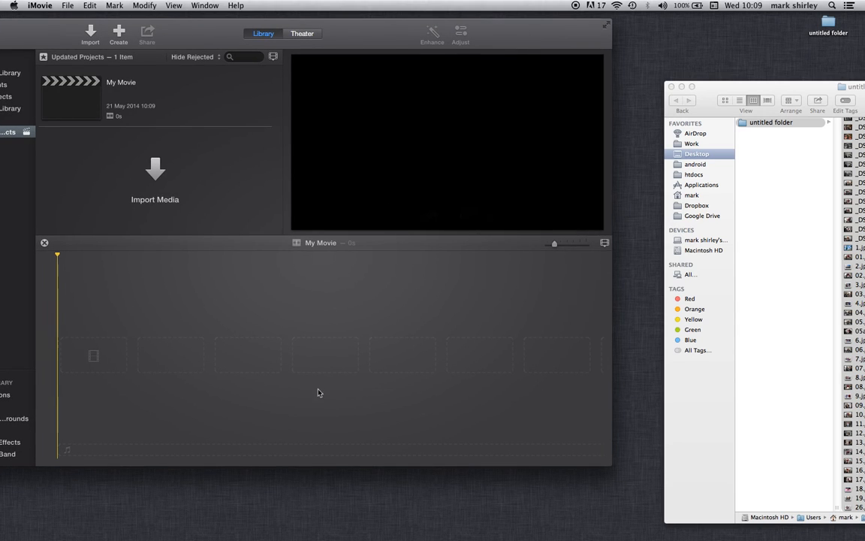
drag(807, 88, 737, 73)
drag(791, 153, 370, 345)
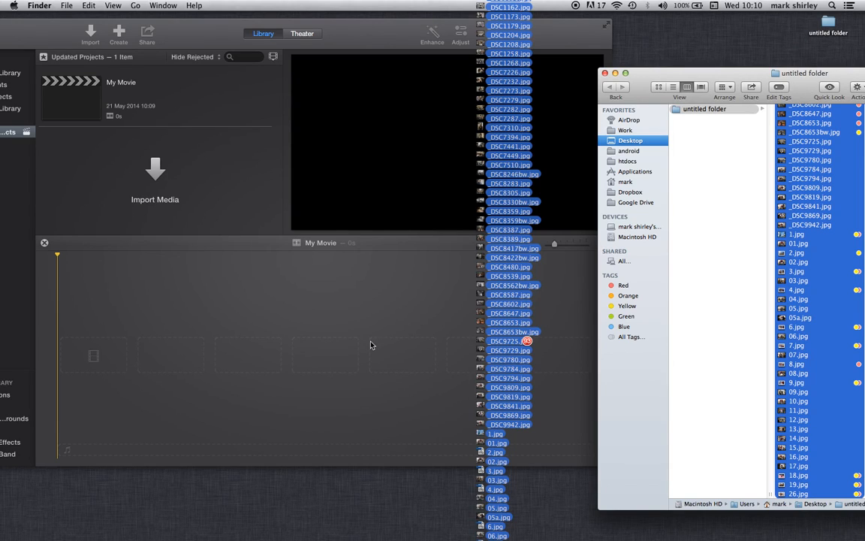
drag(370, 344, 371, 345)
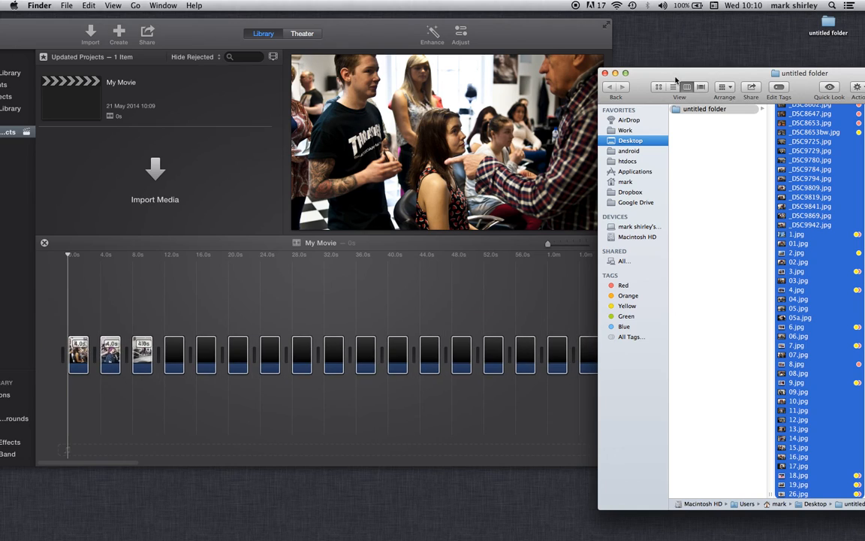
Reposition the windows so the whole movie window is in view, and deselect the timeline photos
drag(651, 79, 775, 69)
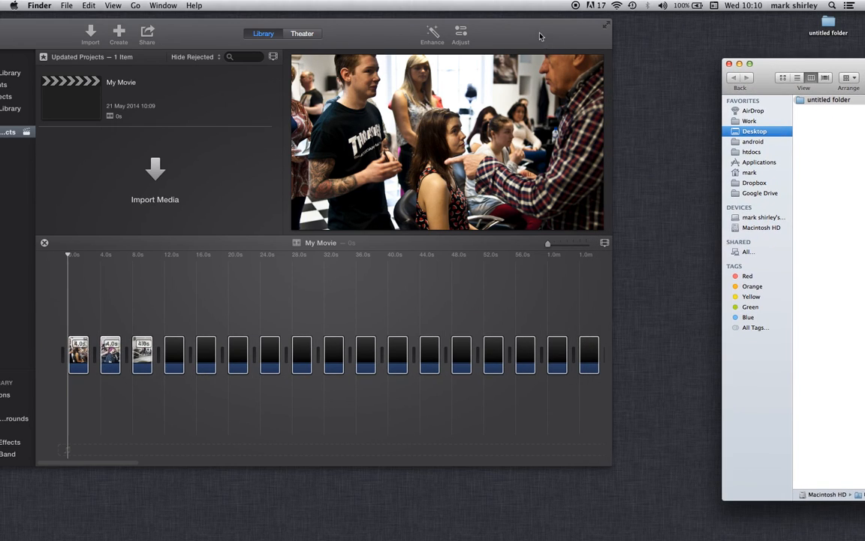
click(576, 36)
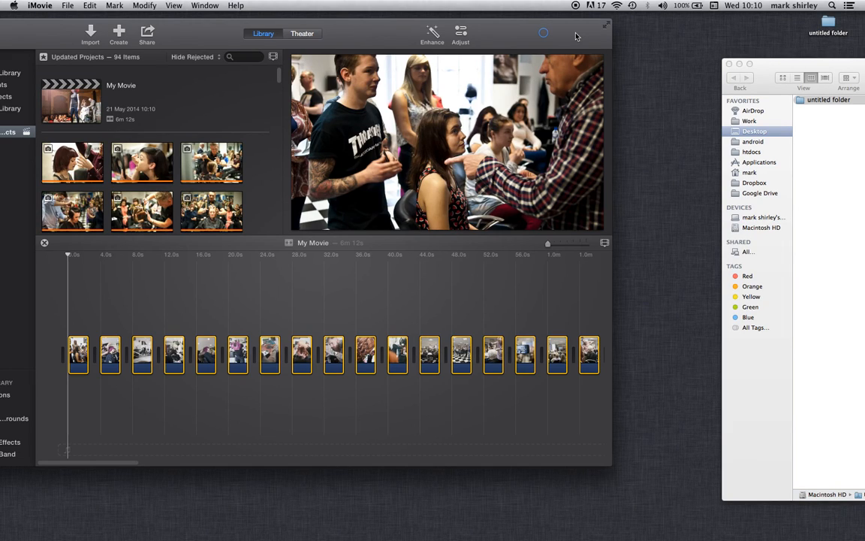
drag(576, 36, 594, 36)
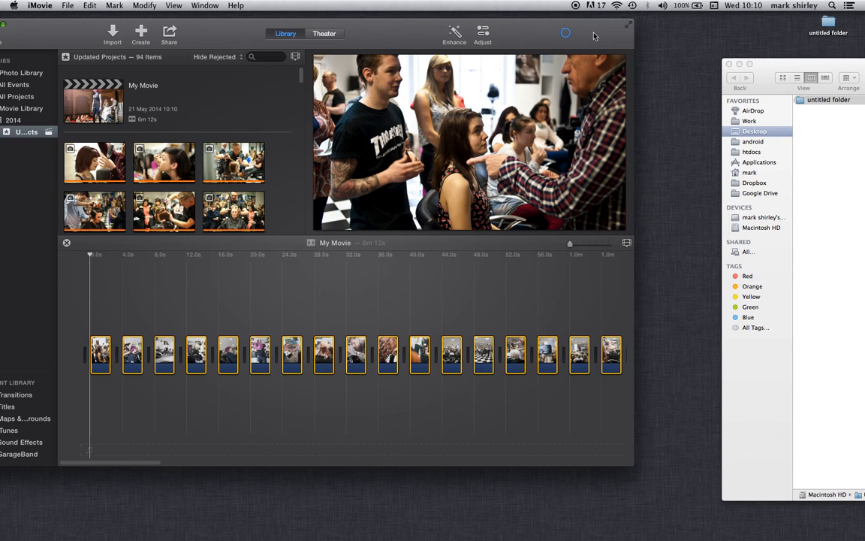
drag(594, 36, 693, 32)
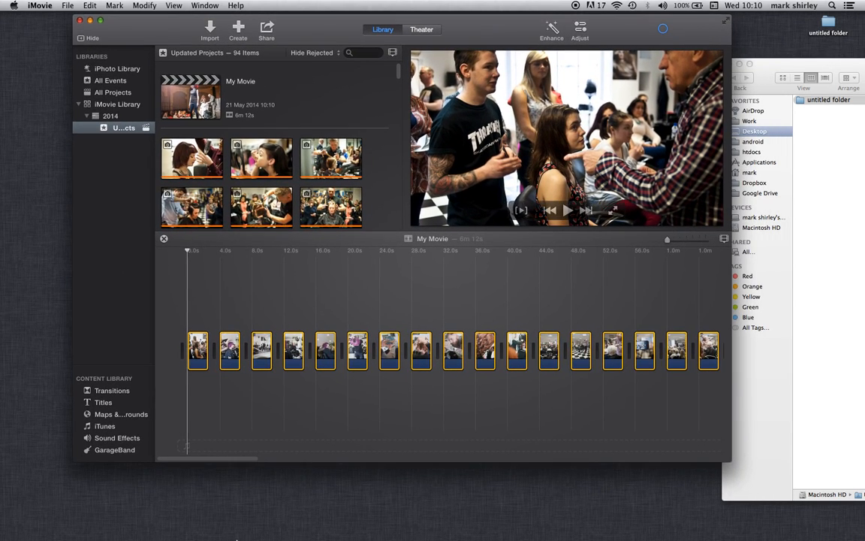
scroll(225, 460, right, 5)
drag(261, 462, 176, 449)
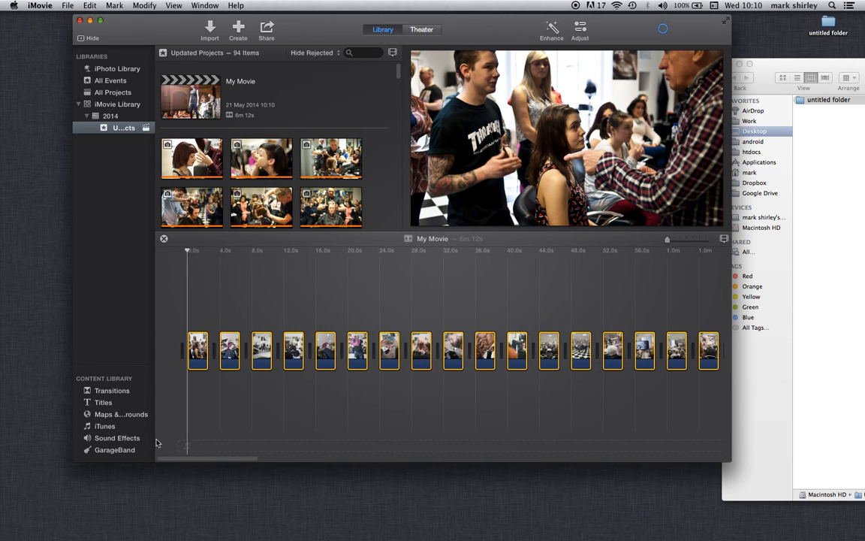
click(166, 319)
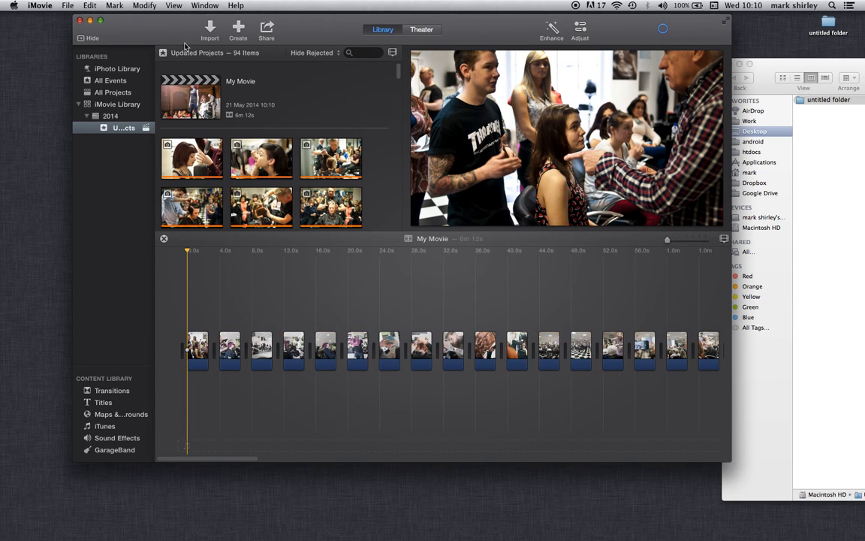
drag(152, 33, 116, 38)
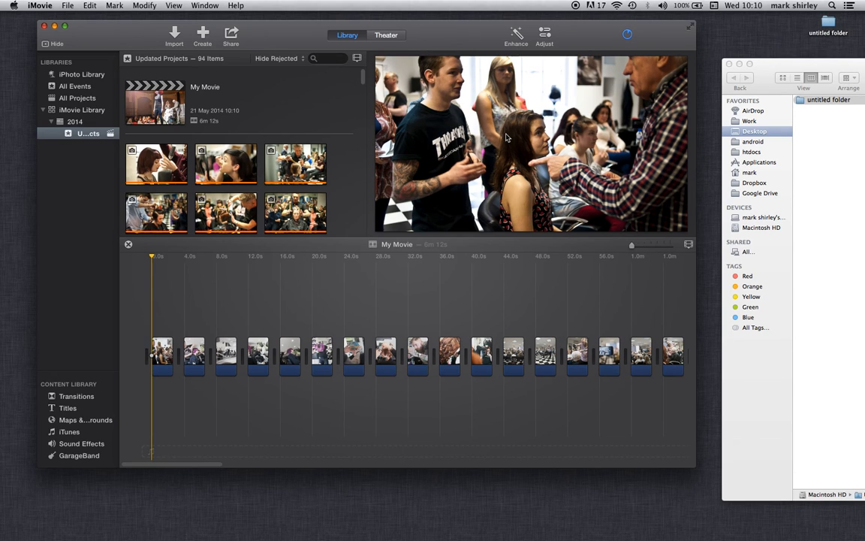
mouse_move(107, 34)
mouse_down()
mouse_move(87, 31)
mouse_move(101, 35)
mouse_up()
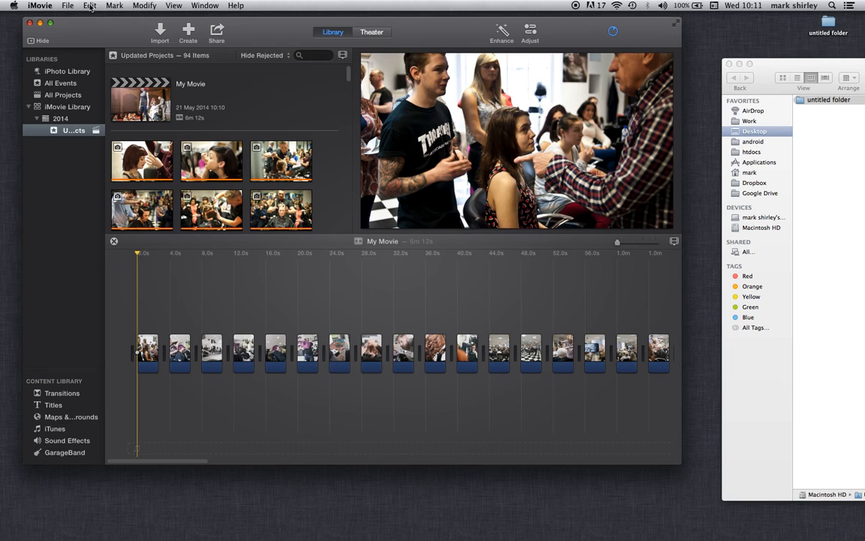
Select all photos in the movie and change their crop style to Fit
click(90, 6)
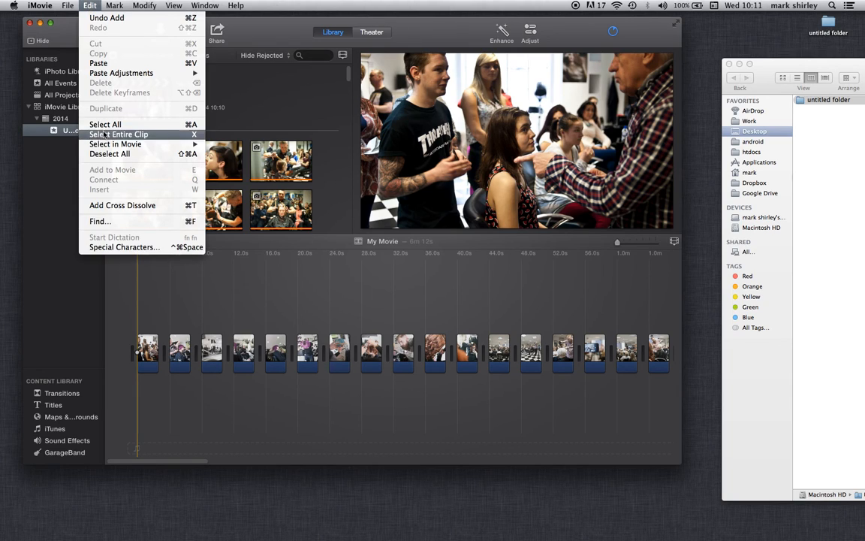
mouse_move(106, 142)
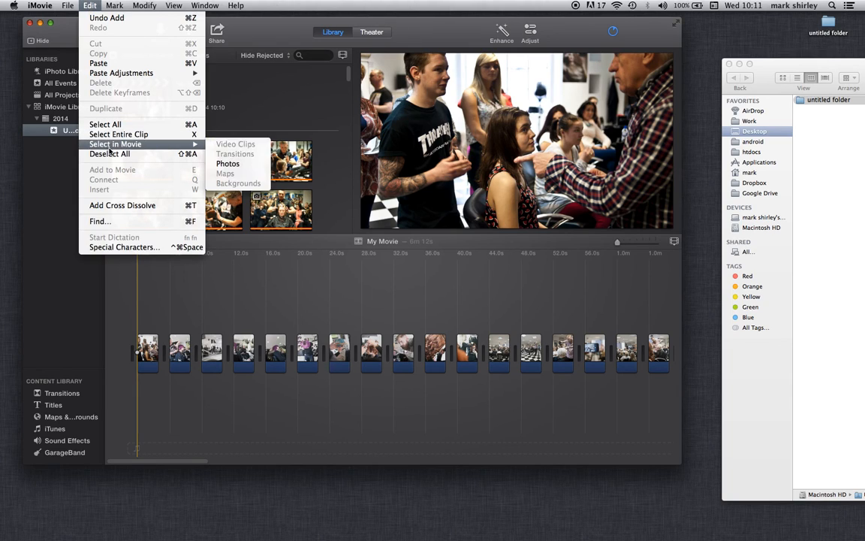
click(237, 169)
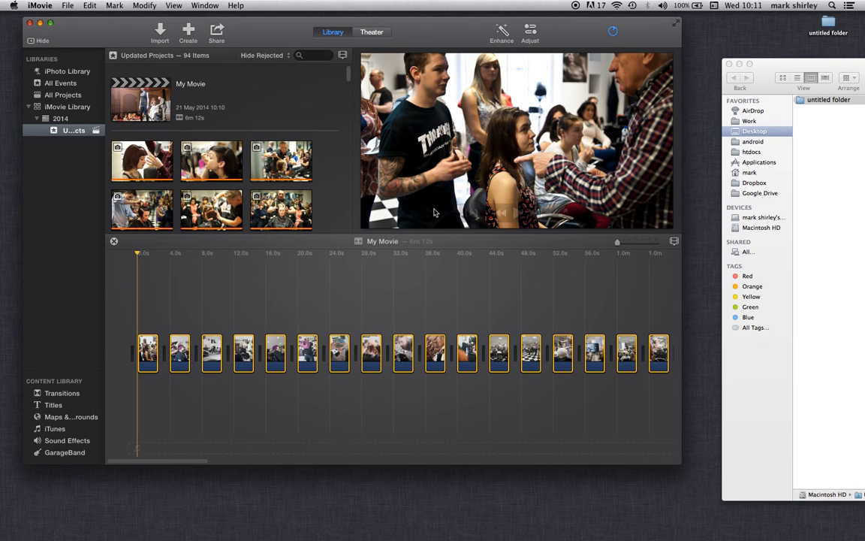
click(531, 32)
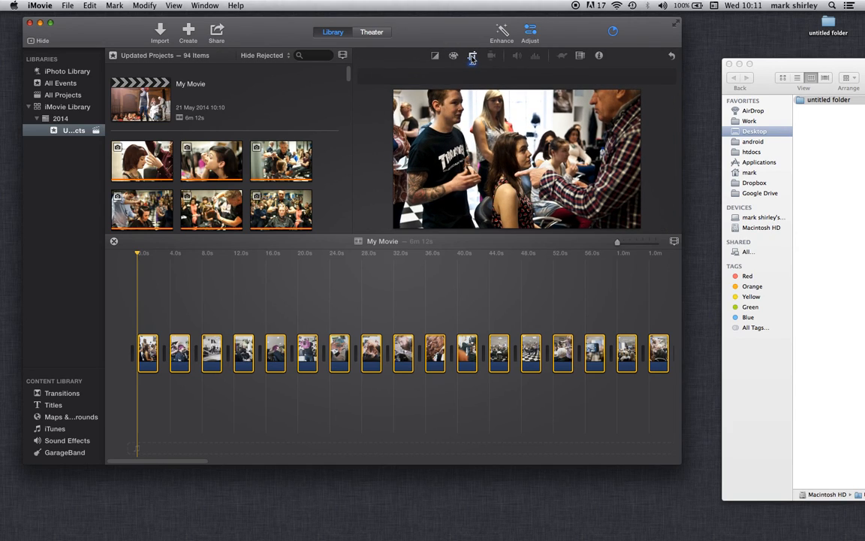
click(471, 57)
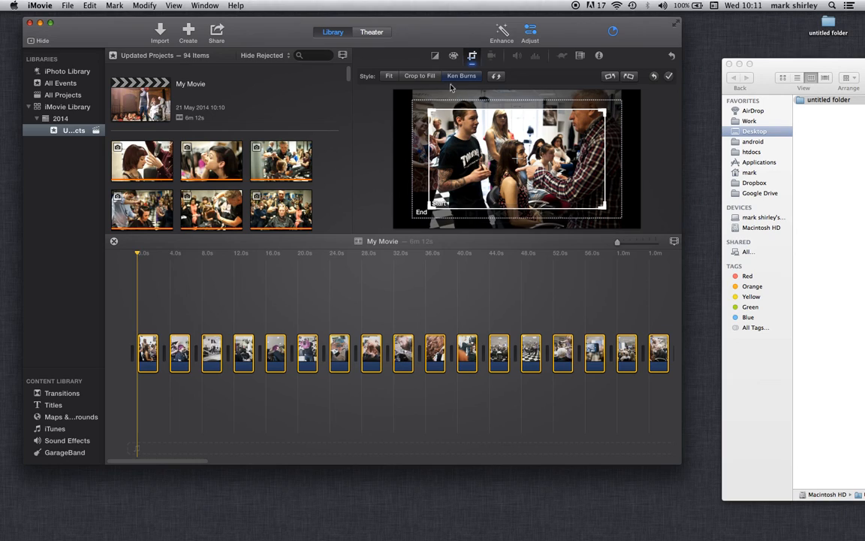
click(388, 78)
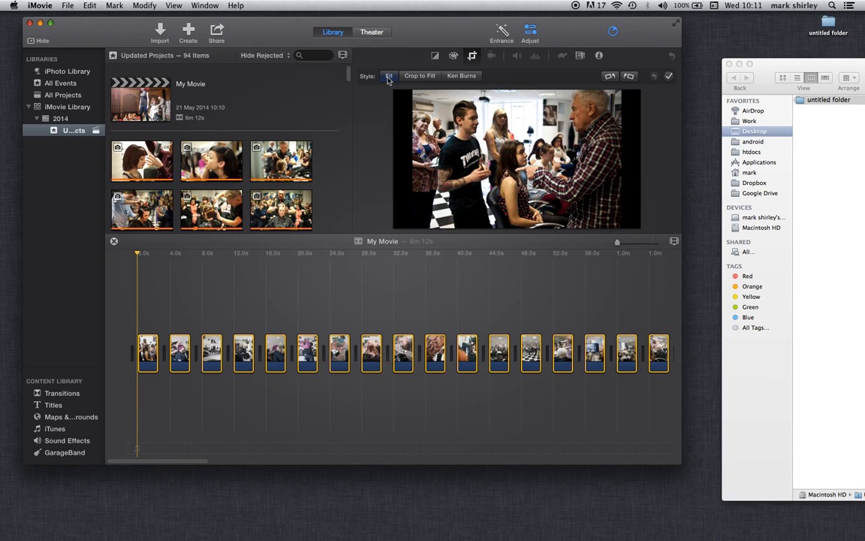
click(669, 78)
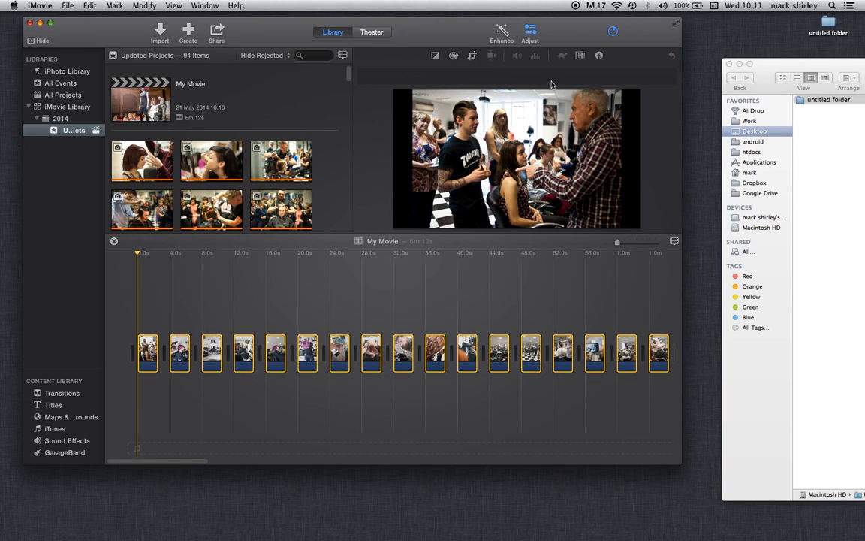
Add a Cross Dissolve transition to all the selected timeline photos, then clear the selection
click(89, 7)
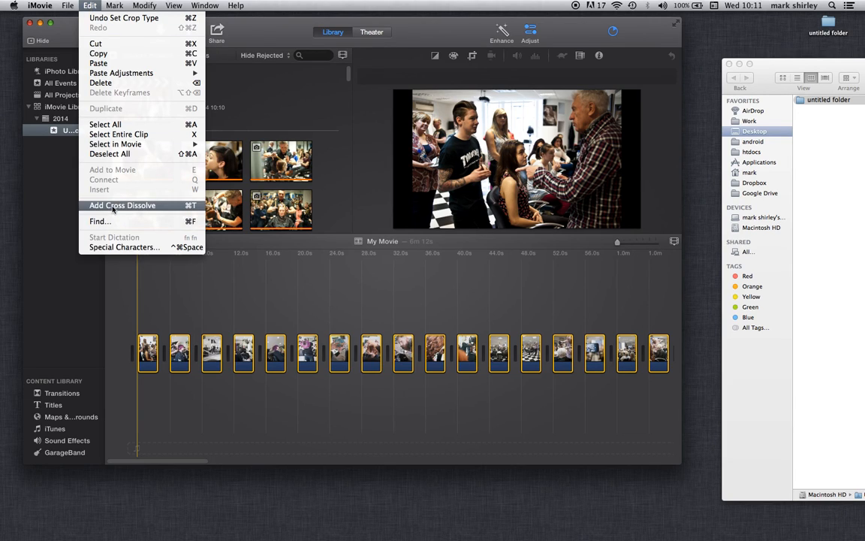
click(114, 205)
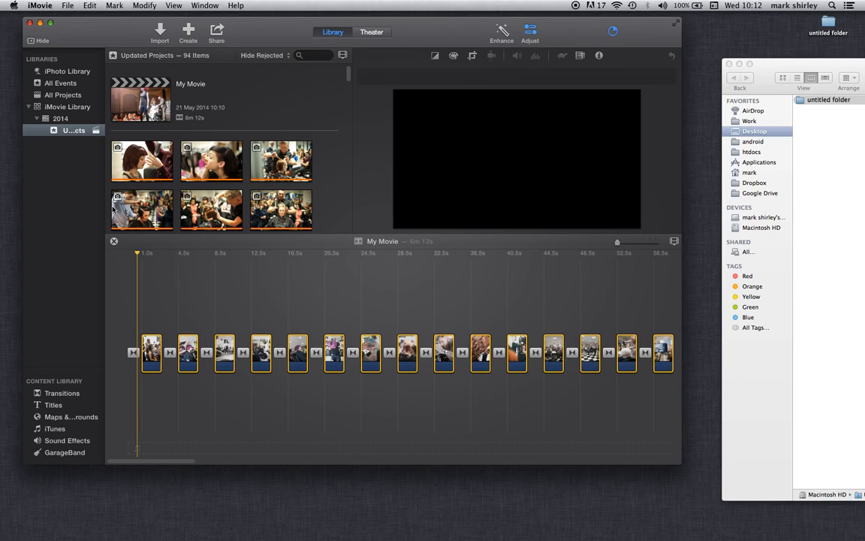
click(107, 286)
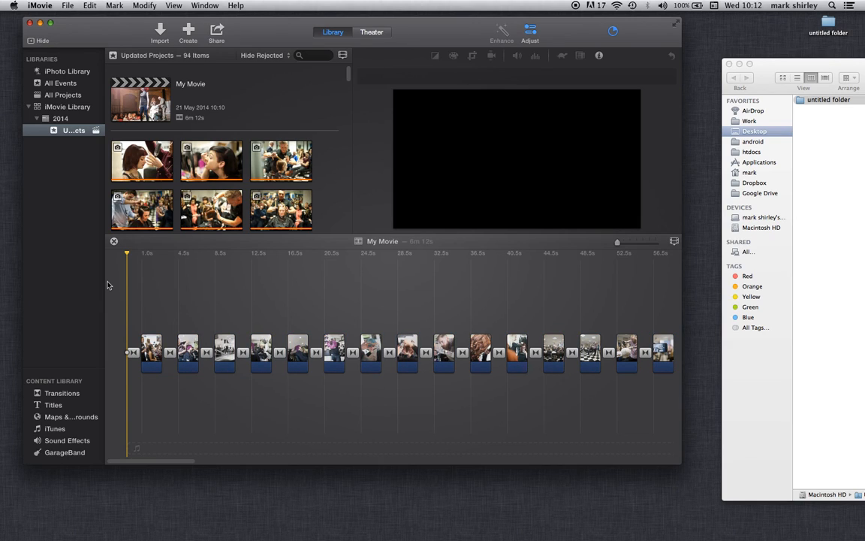
Add the iTunes track The Serpent Mound beneath the photos, starting at the beginning of the timeline
click(47, 431)
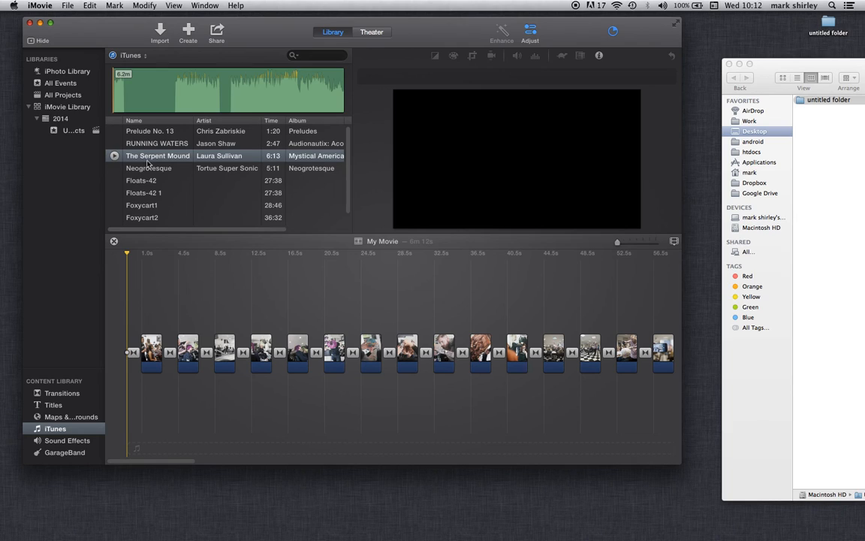
click(106, 156)
drag(108, 194, 110, 404)
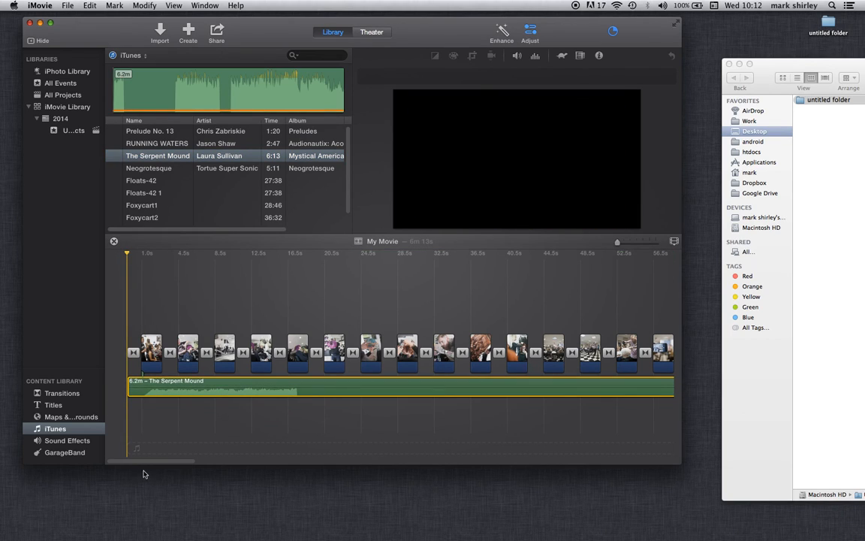
Delete the solid green image from the timeline, near the 4.5-minute mark
drag(159, 461, 541, 436)
click(115, 414)
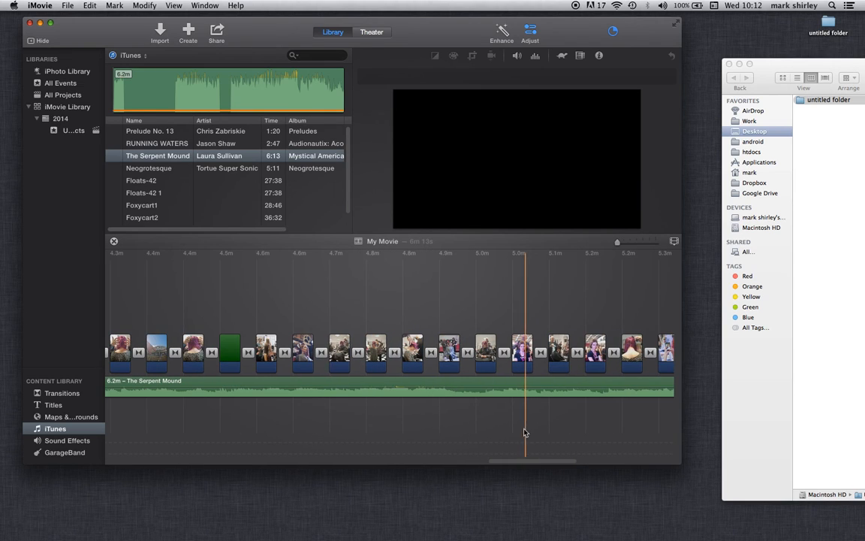
click(230, 353)
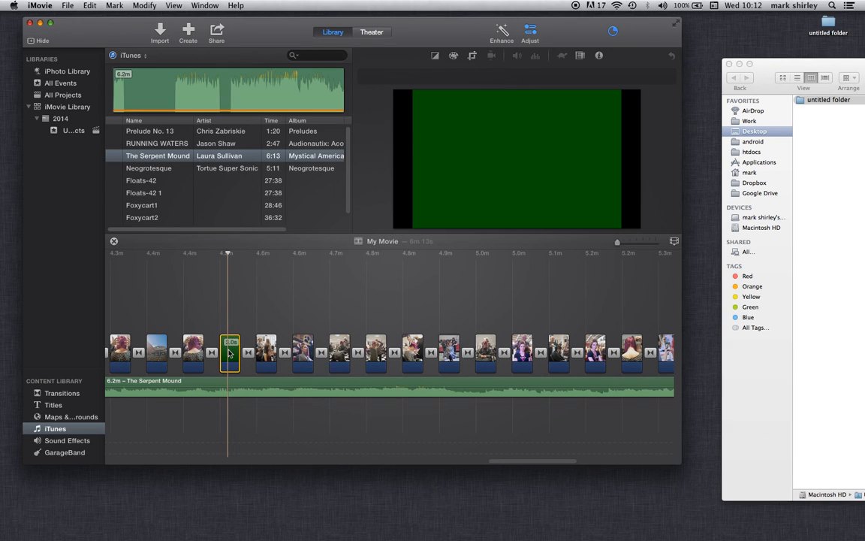
right_click(230, 353)
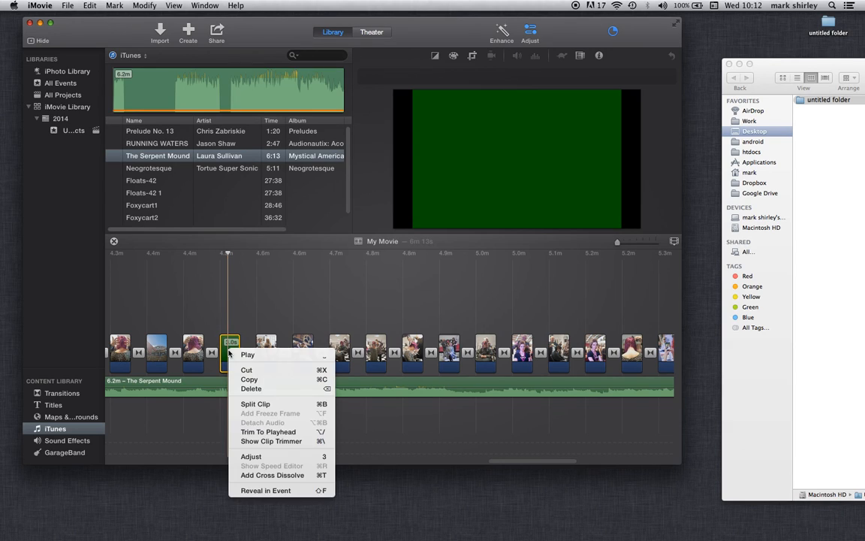
click(249, 388)
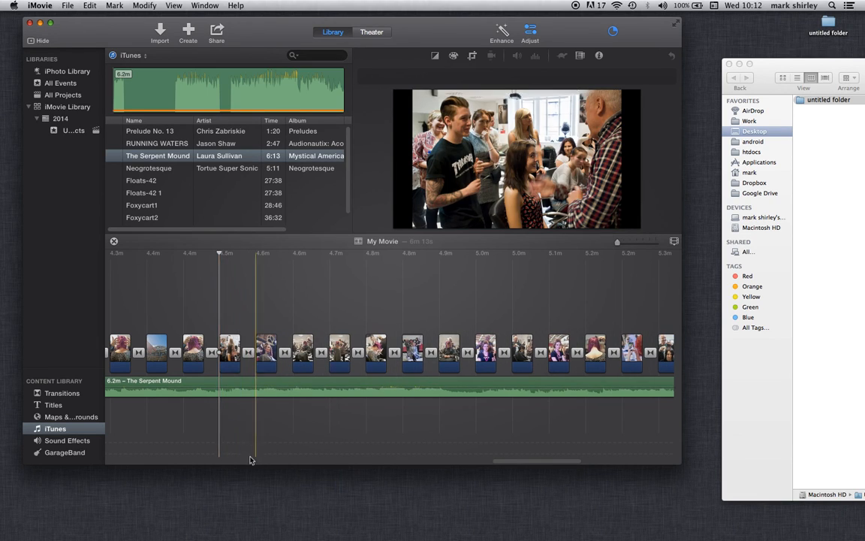
Export the movie as a file named test.mp4, saved to the Desktop
drag(506, 464, 238, 458)
scroll(142, 451, left, 5)
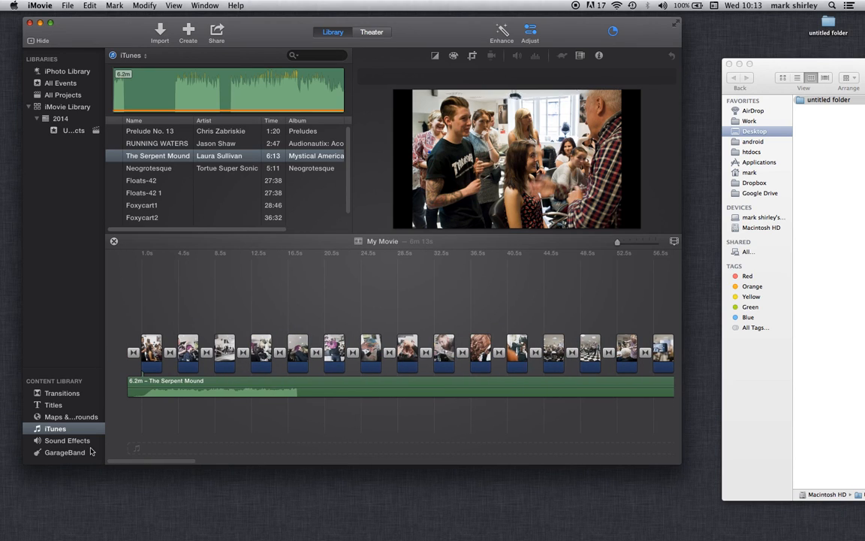
click(170, 104)
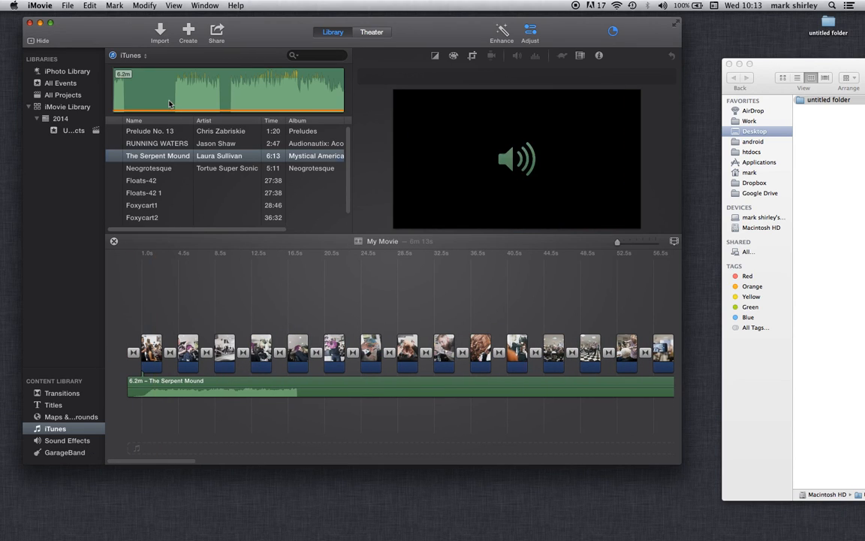
click(217, 32)
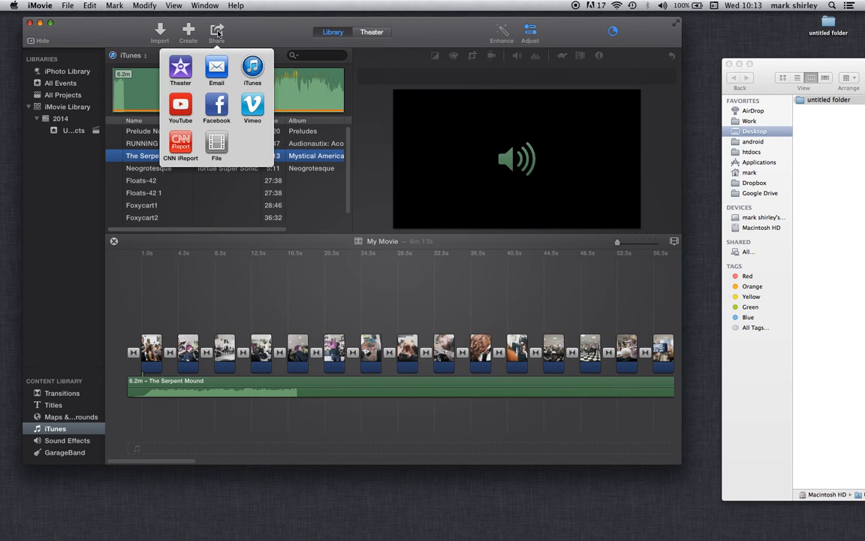
click(215, 142)
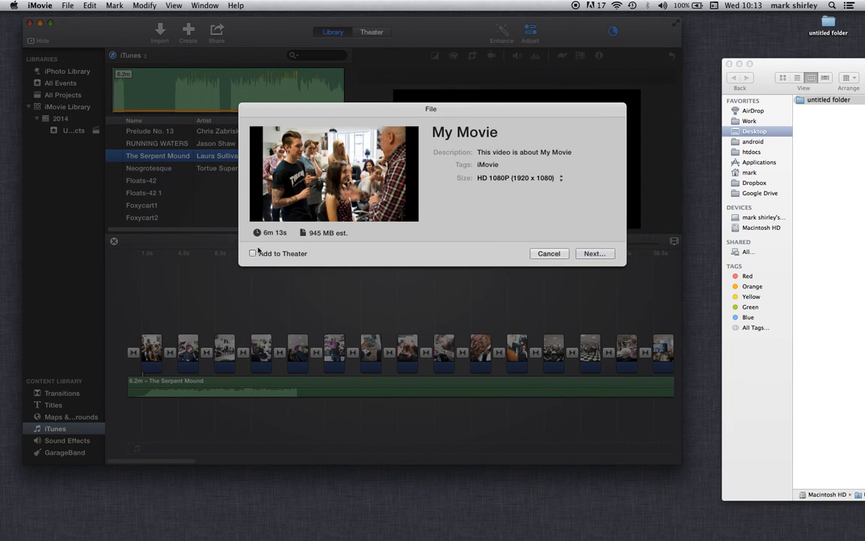
click(594, 254)
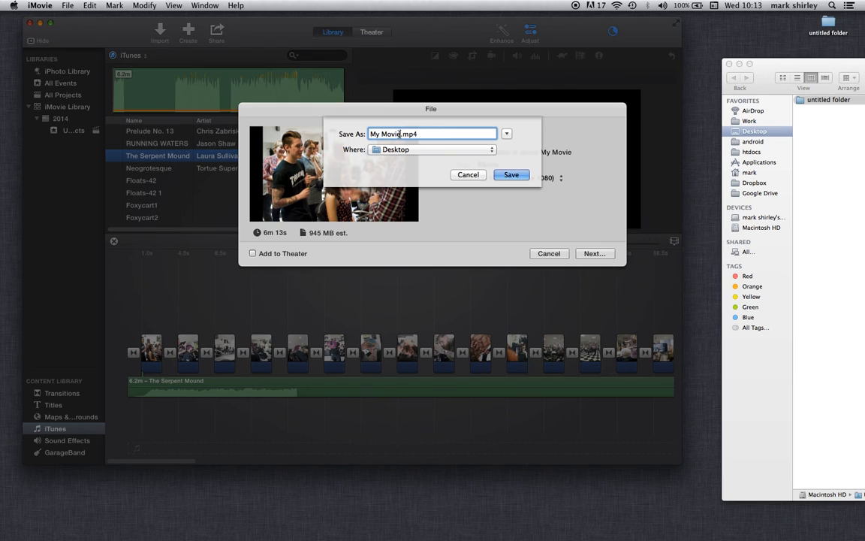
text(test)
click(510, 175)
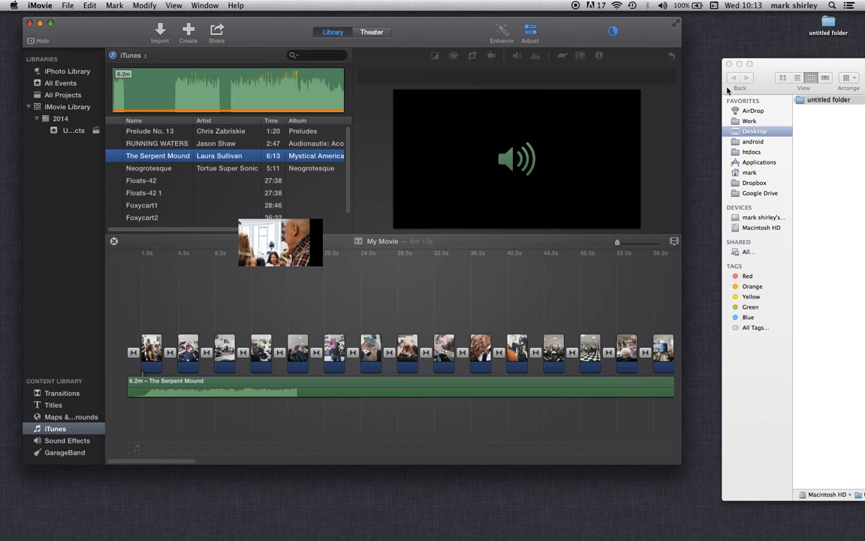
Move the Finder window clear of the desktop icons and check the progress of the import and the movie export
drag(776, 71, 781, 198)
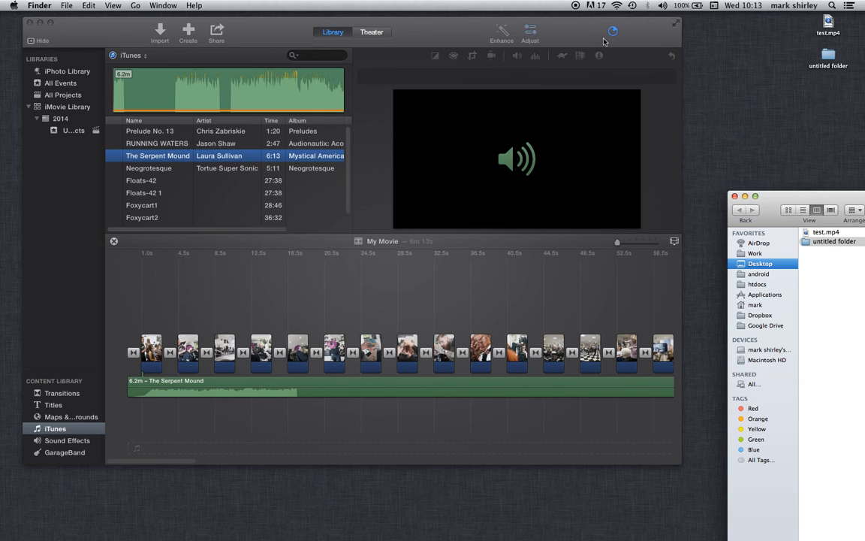
click(613, 32)
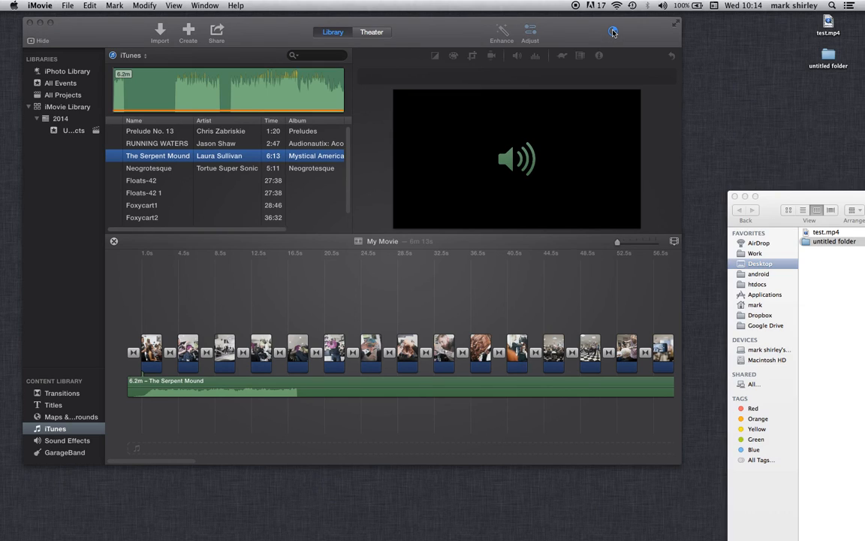
click(612, 33)
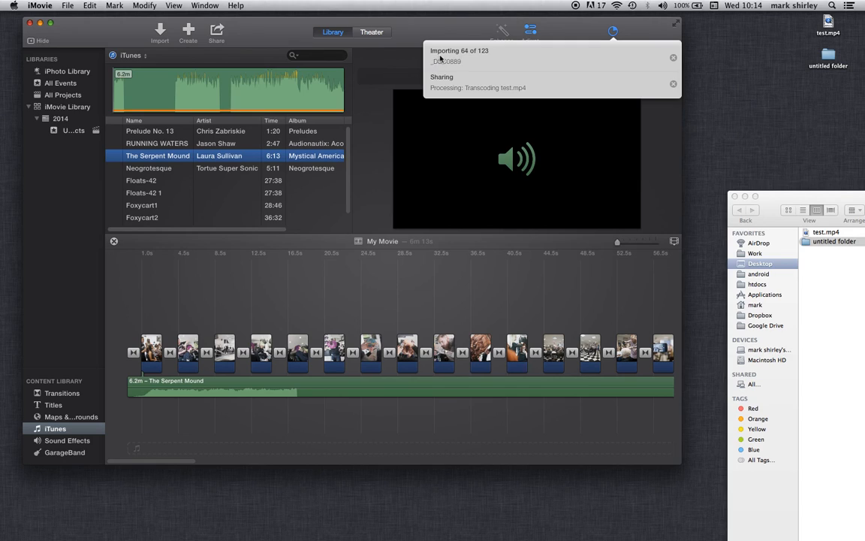
click(555, 30)
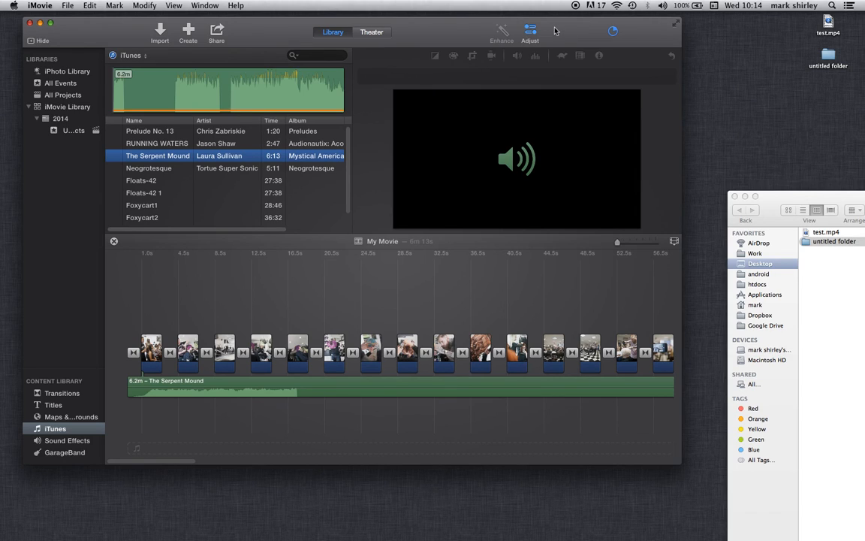
Switch to QuickTime Player
mouse_move(575, 524)
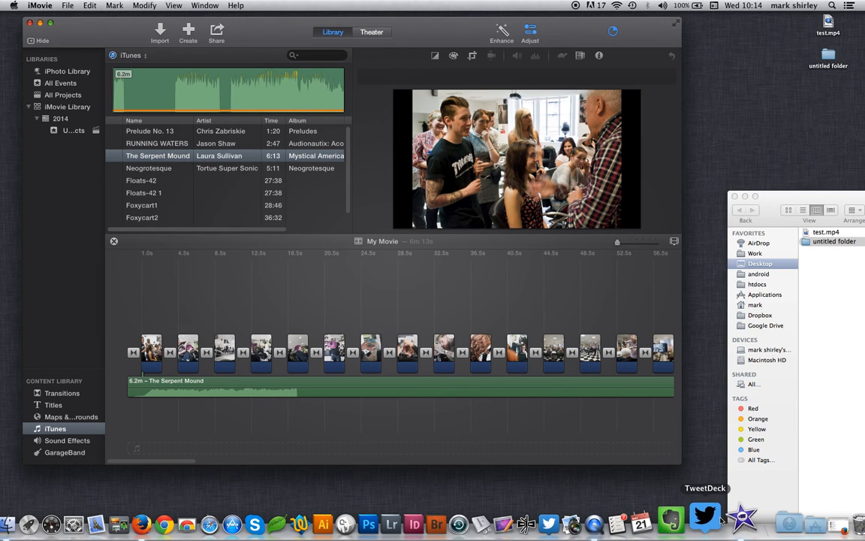
click(621, 520)
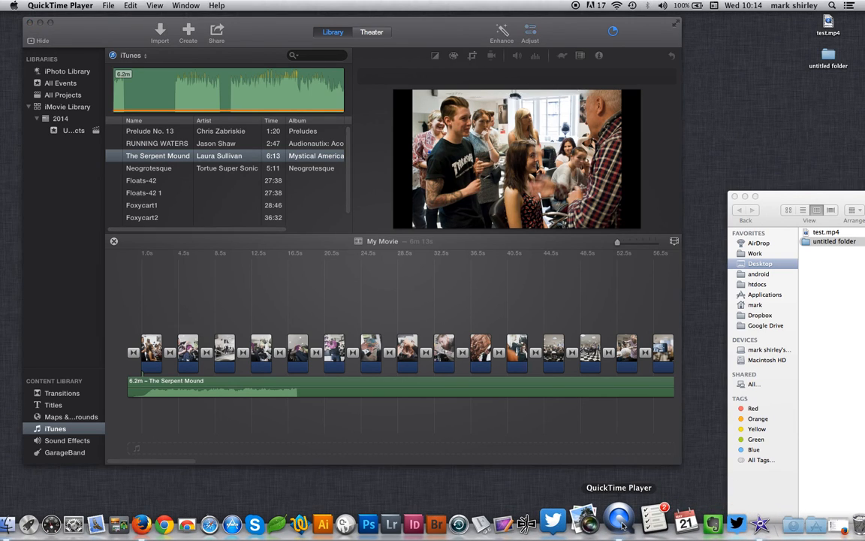